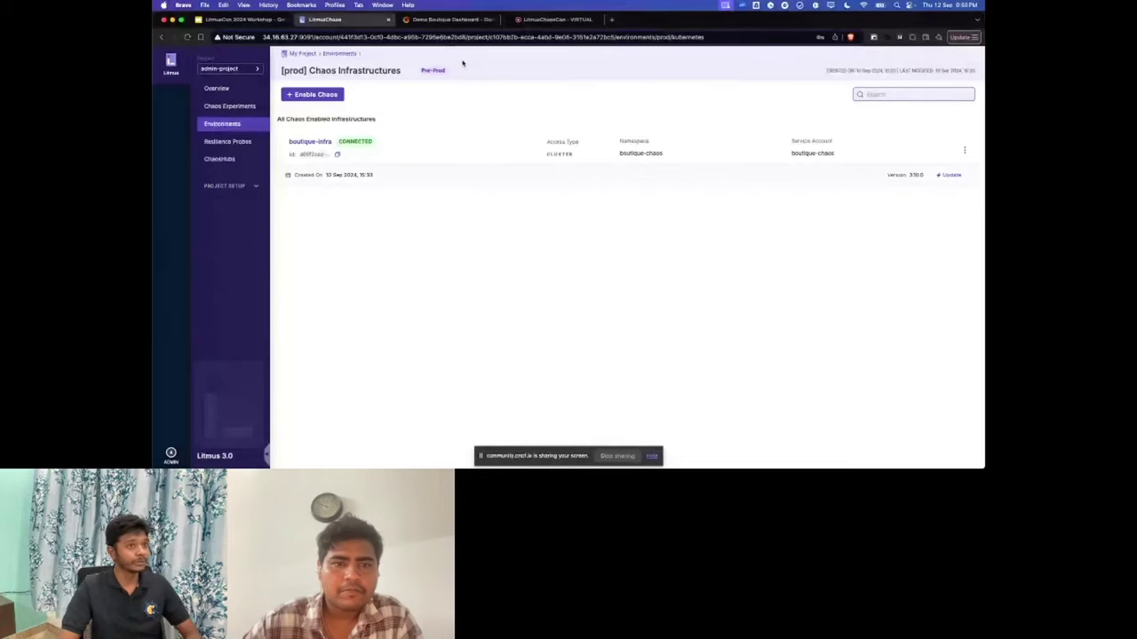
- Open the project overview and review the total infrastructures and total ChaosHubs figures
click(205, 92)
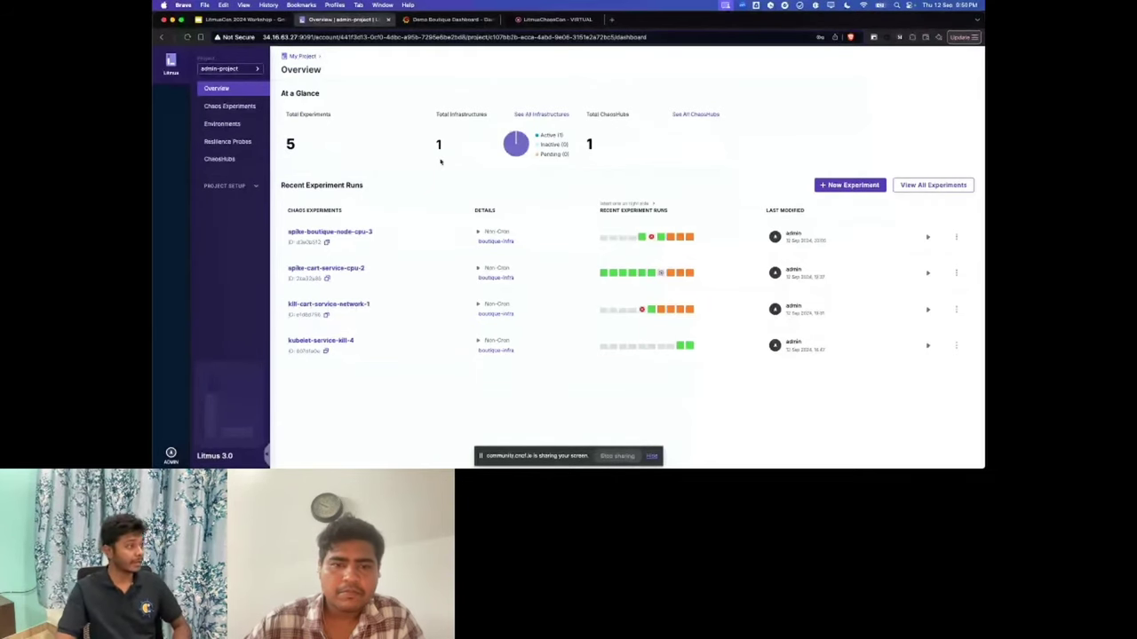
drag(436, 114, 487, 114)
drag(432, 140, 449, 151)
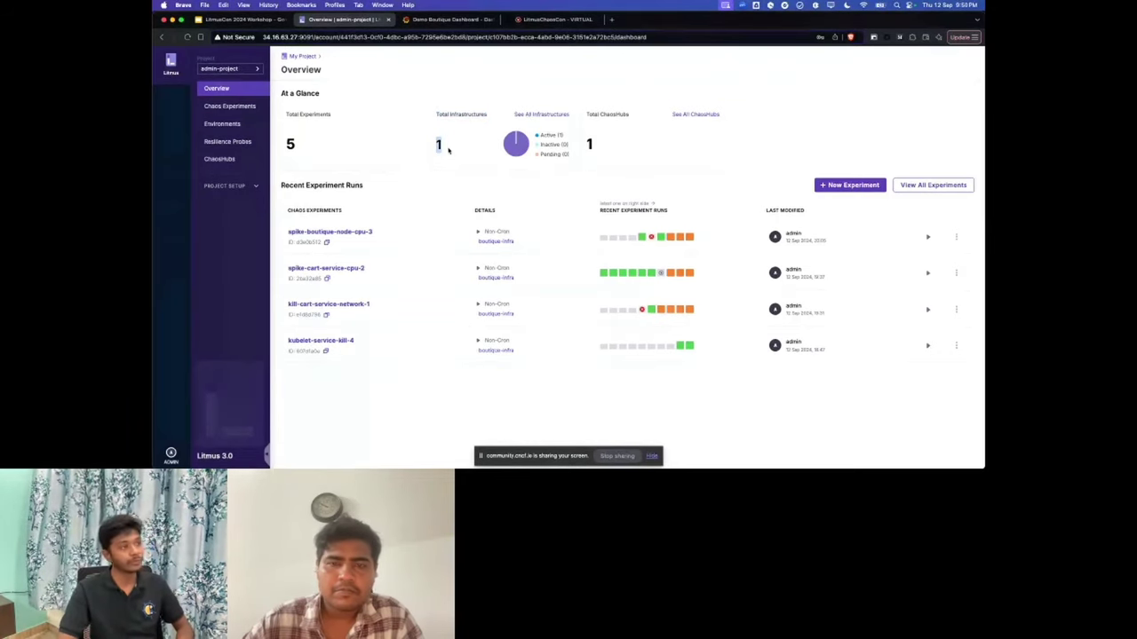
click(438, 139)
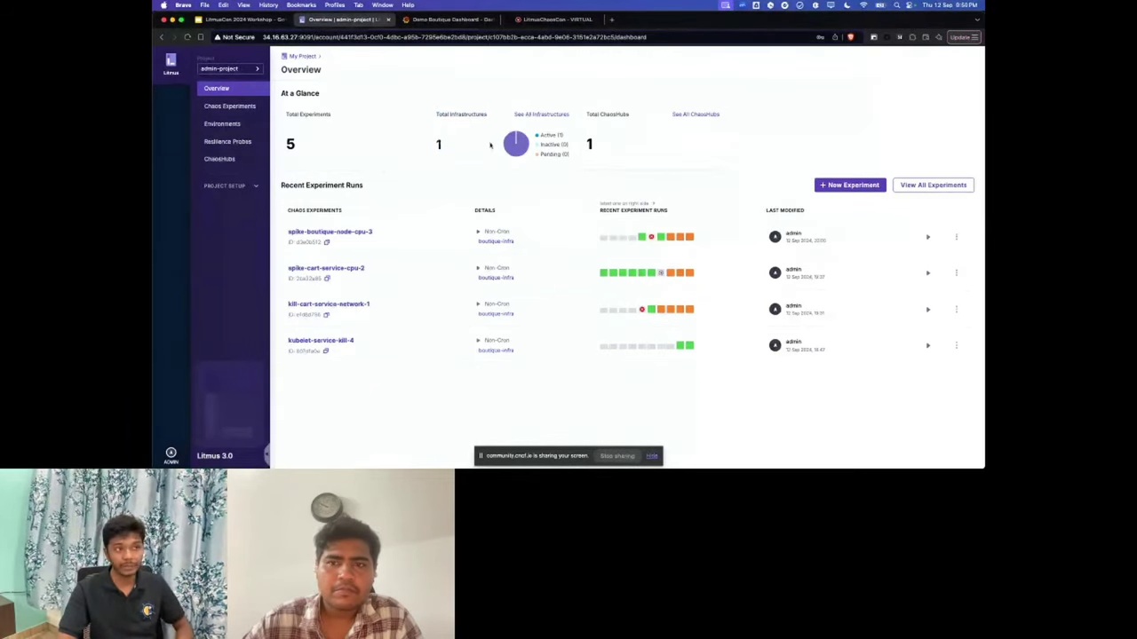
triple_click(591, 115)
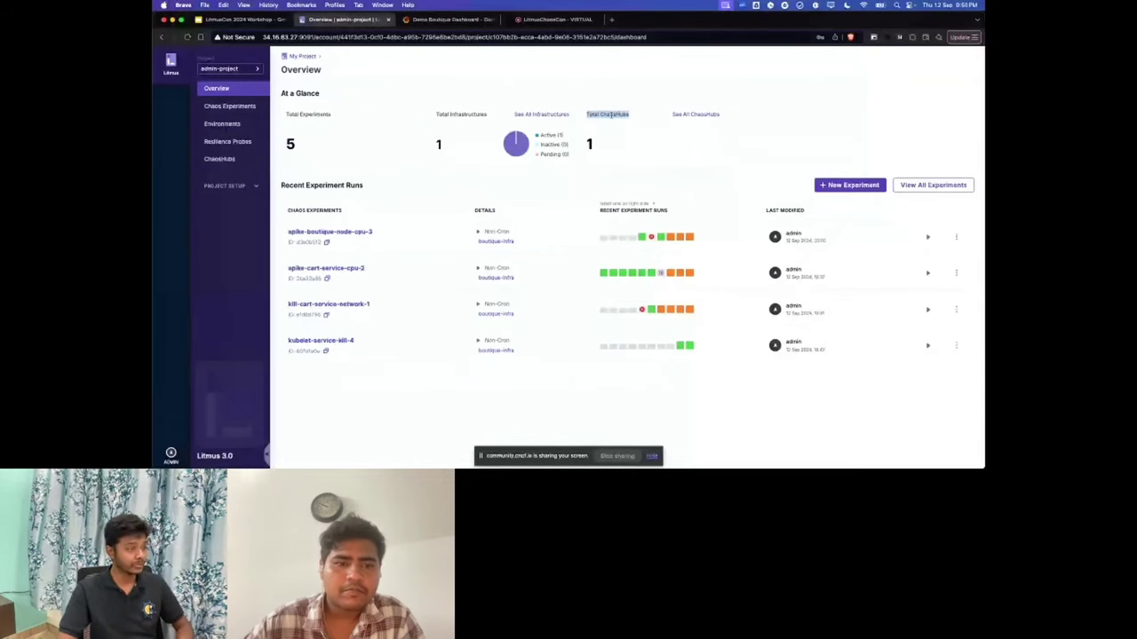
- View the list of chaos experiments and open the prod environment's chaos infrastructures
click(236, 107)
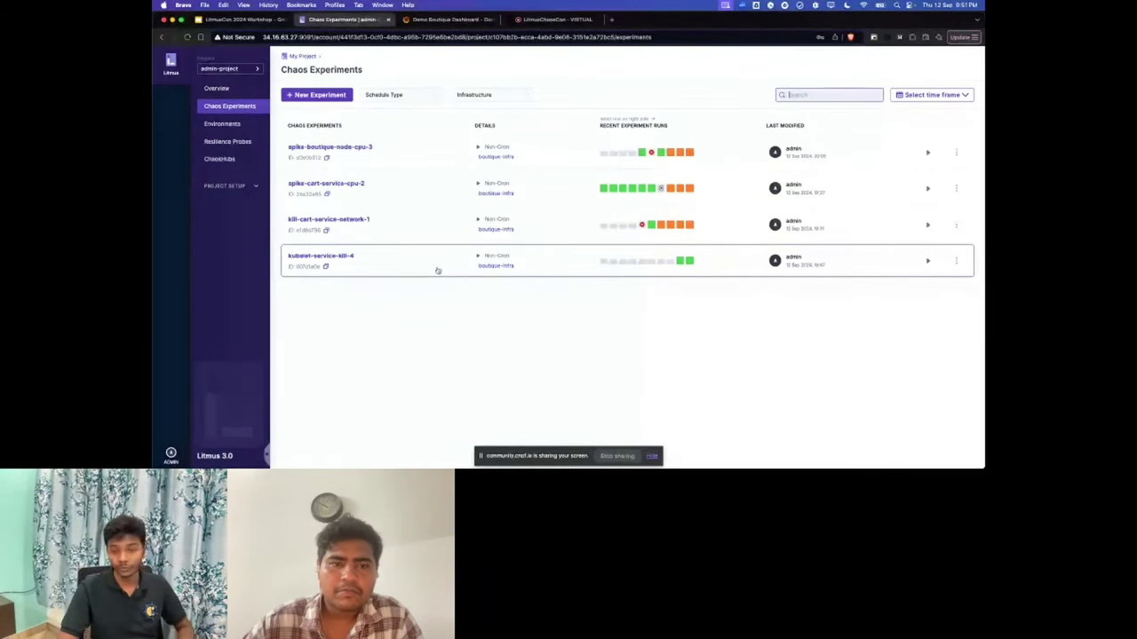
click(234, 129)
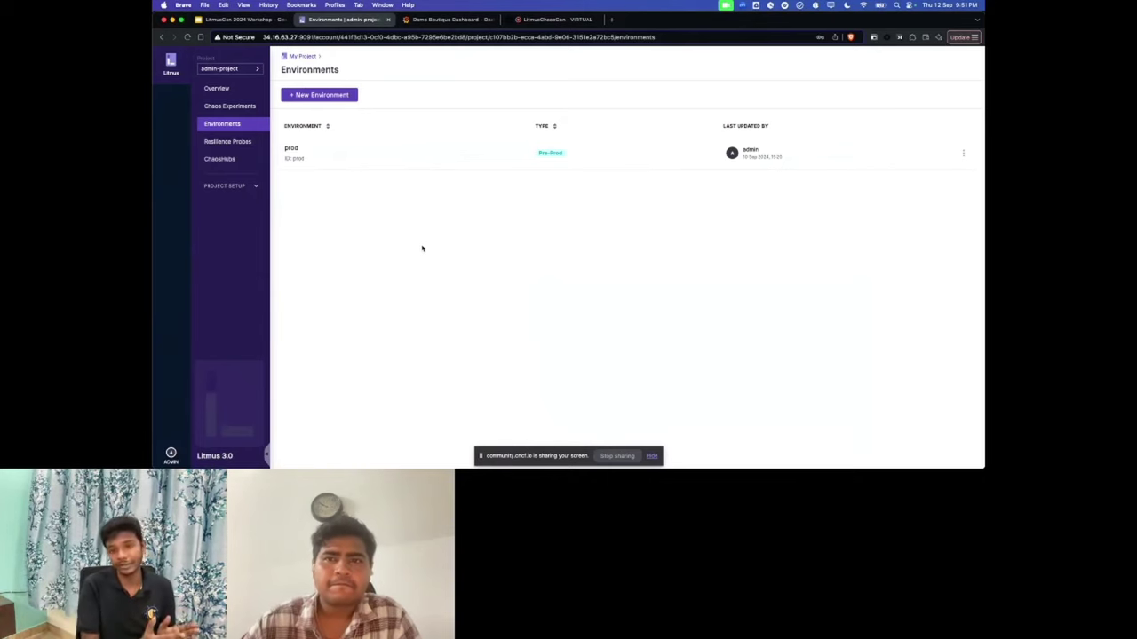
click(327, 166)
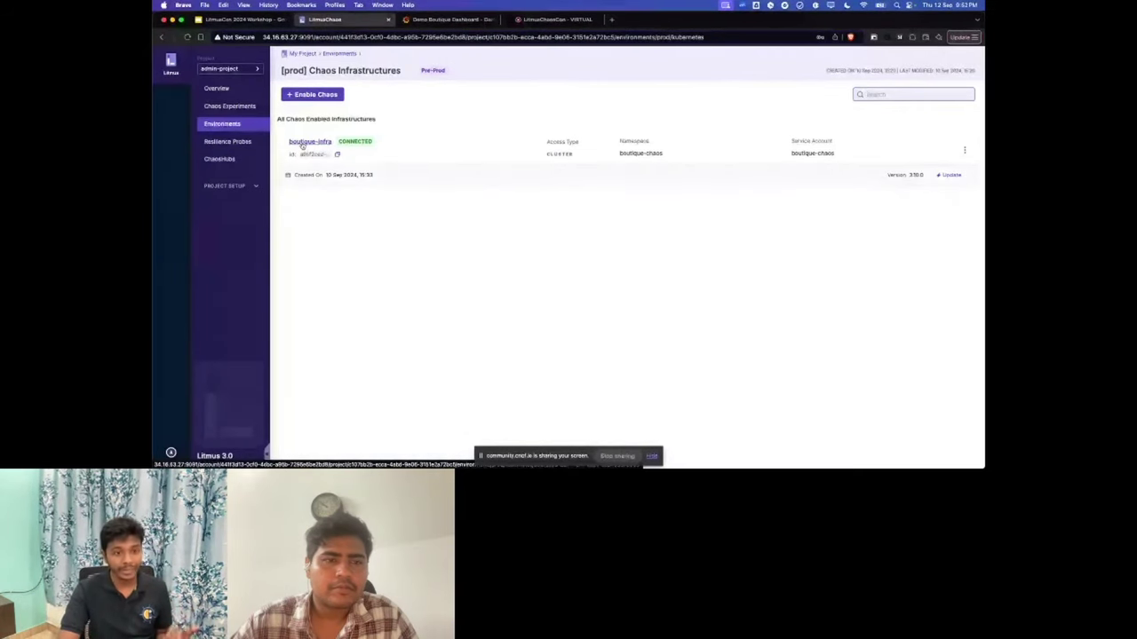
- View the resilience probes and browse the predefined chaos experiments in the Litmus ChaosHub
click(245, 145)
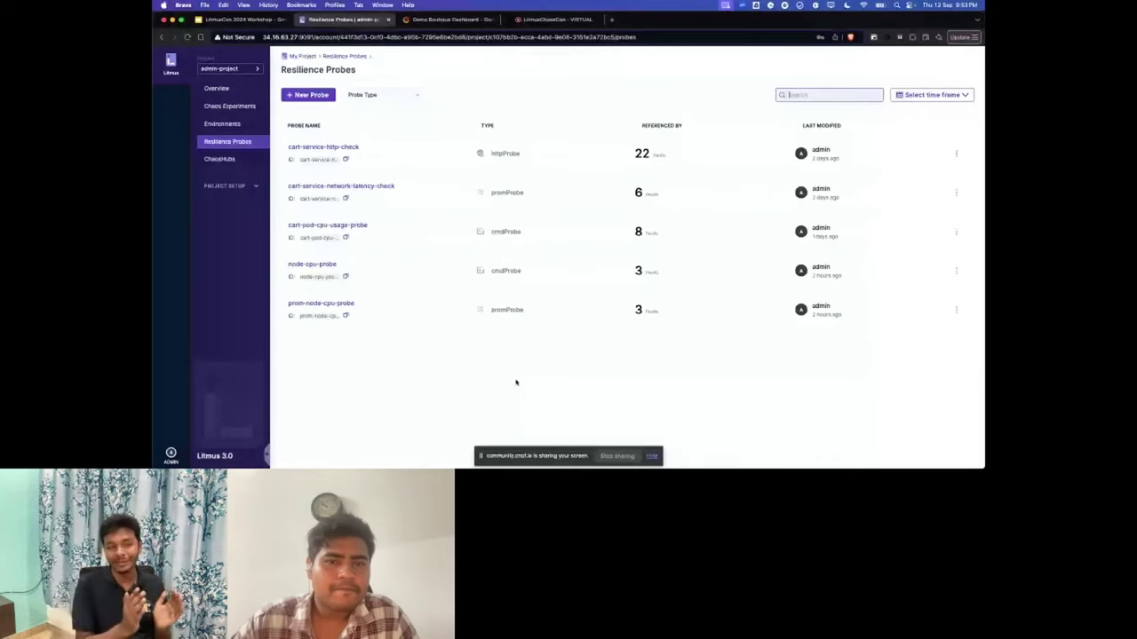
click(237, 161)
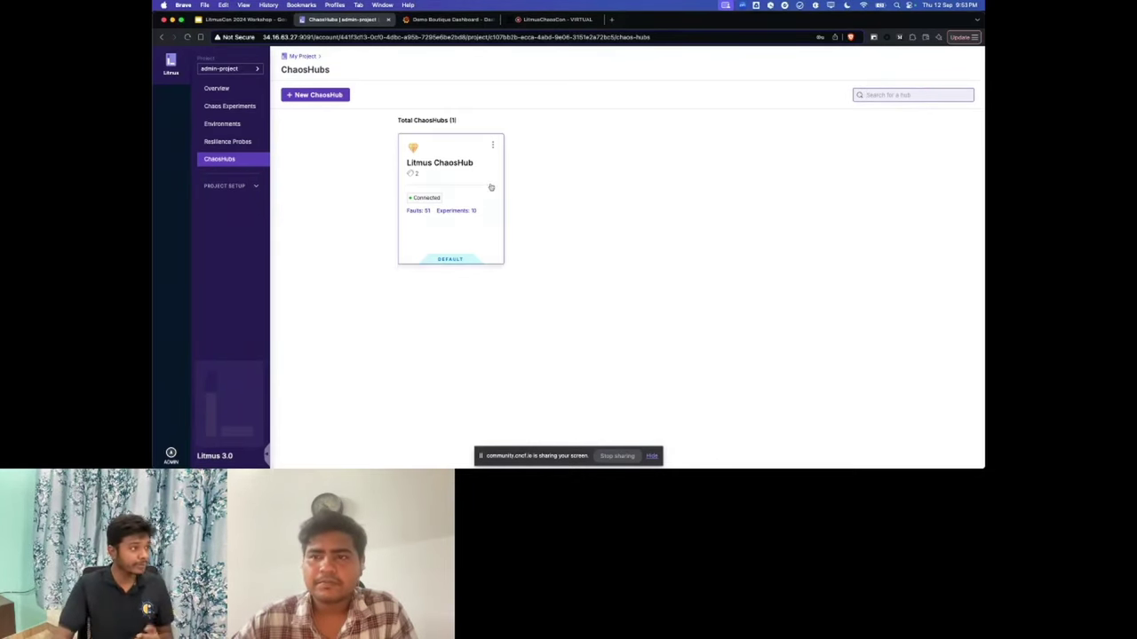
click(461, 146)
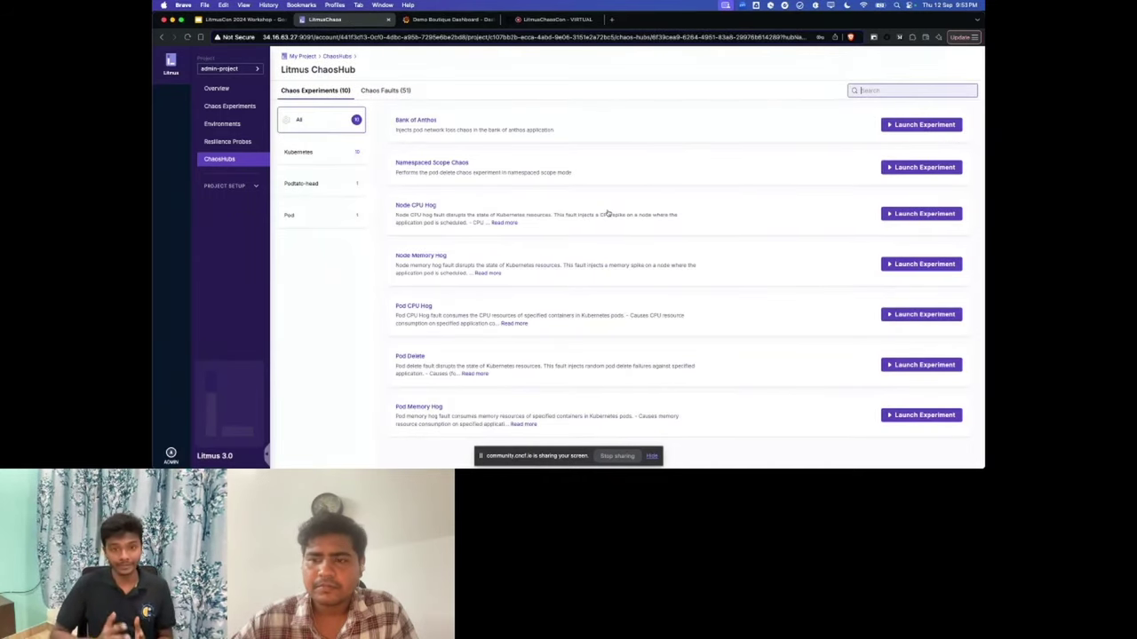
scroll(556, 206, down, 1)
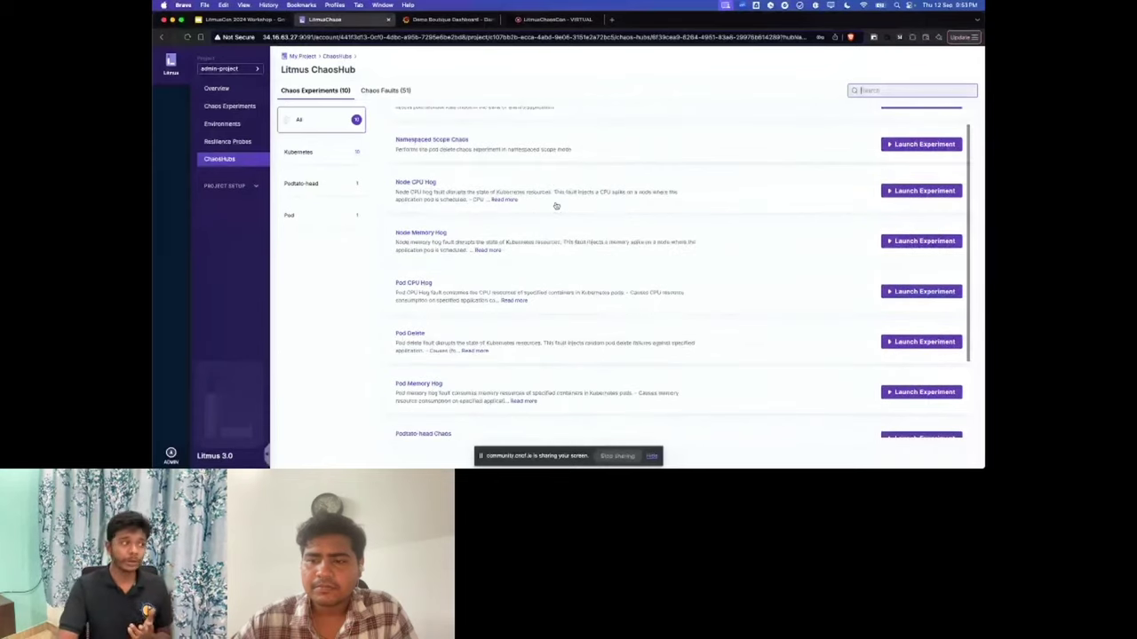
scroll(556, 206, down, 4)
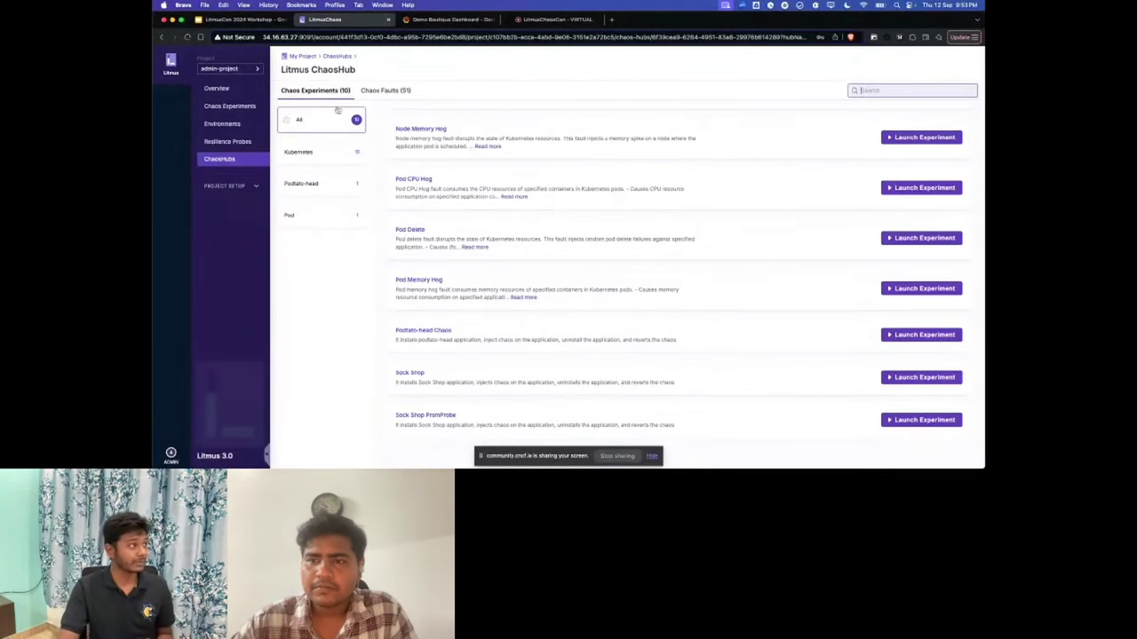
- Browse the ChaosHub's chaos faults by category, covering AWS, Azure, GCP, Kubernetes, Spring Boot and VMware
click(384, 92)
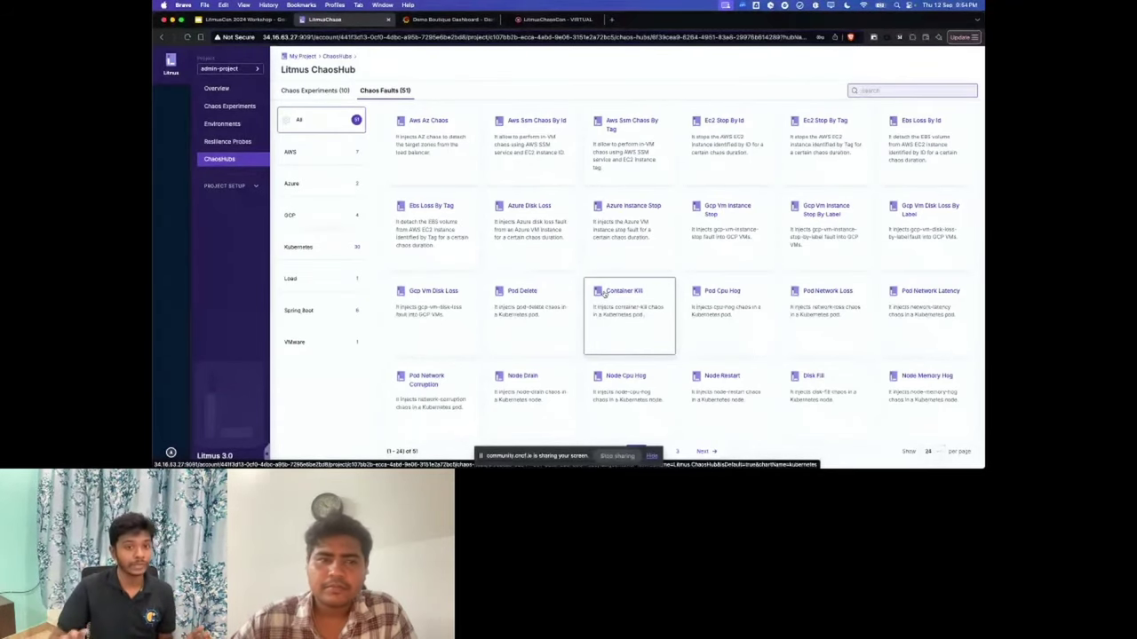
click(290, 153)
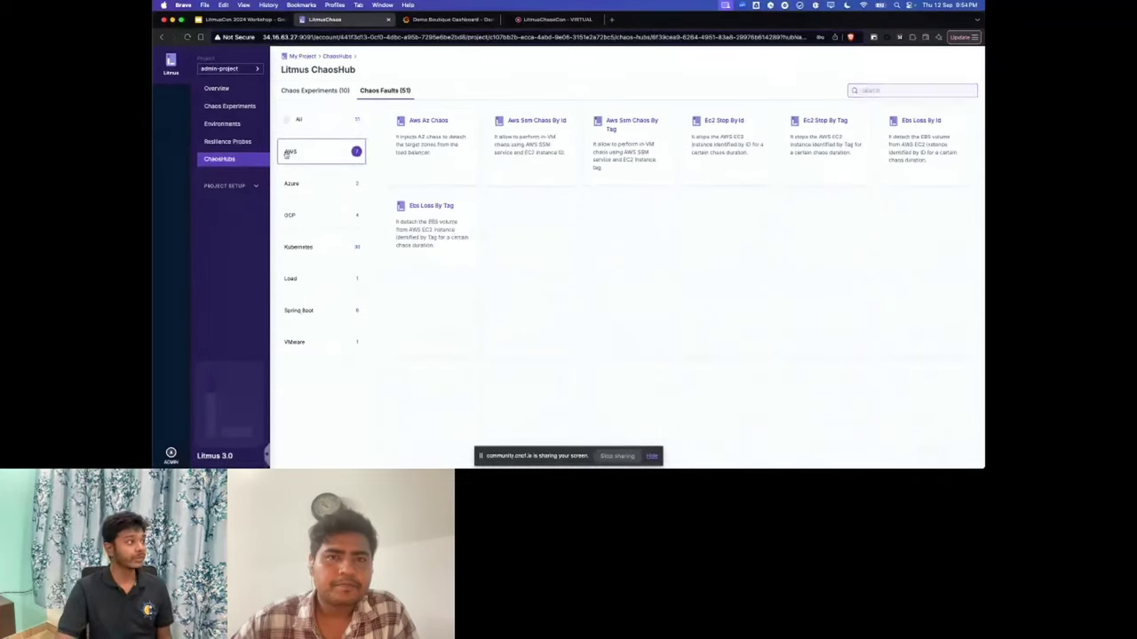
click(327, 186)
click(325, 214)
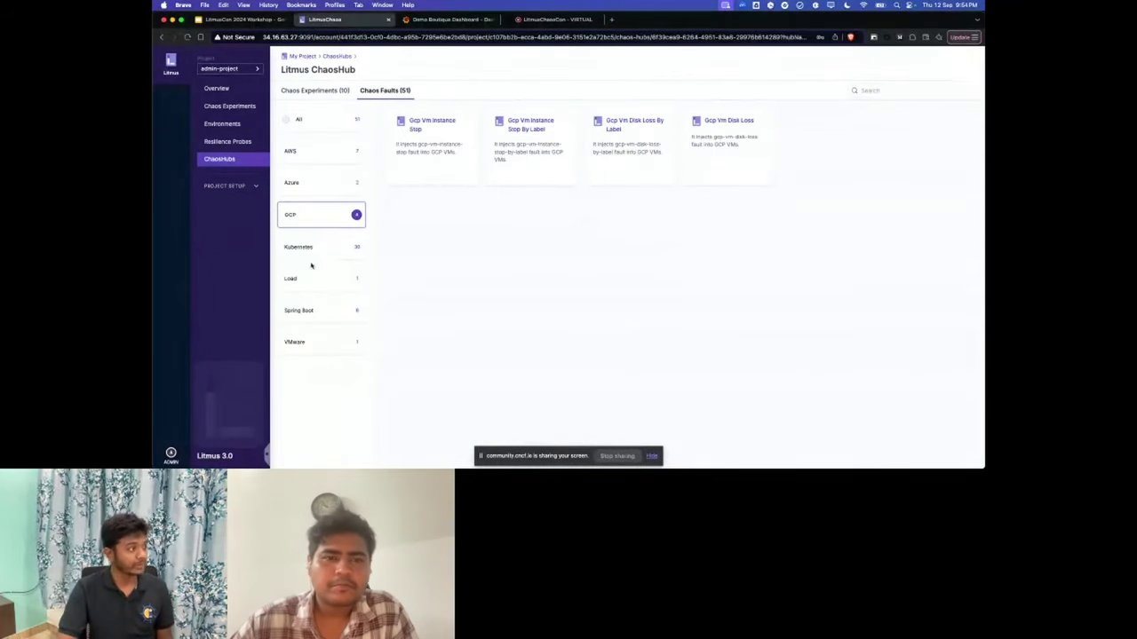
click(309, 249)
click(323, 310)
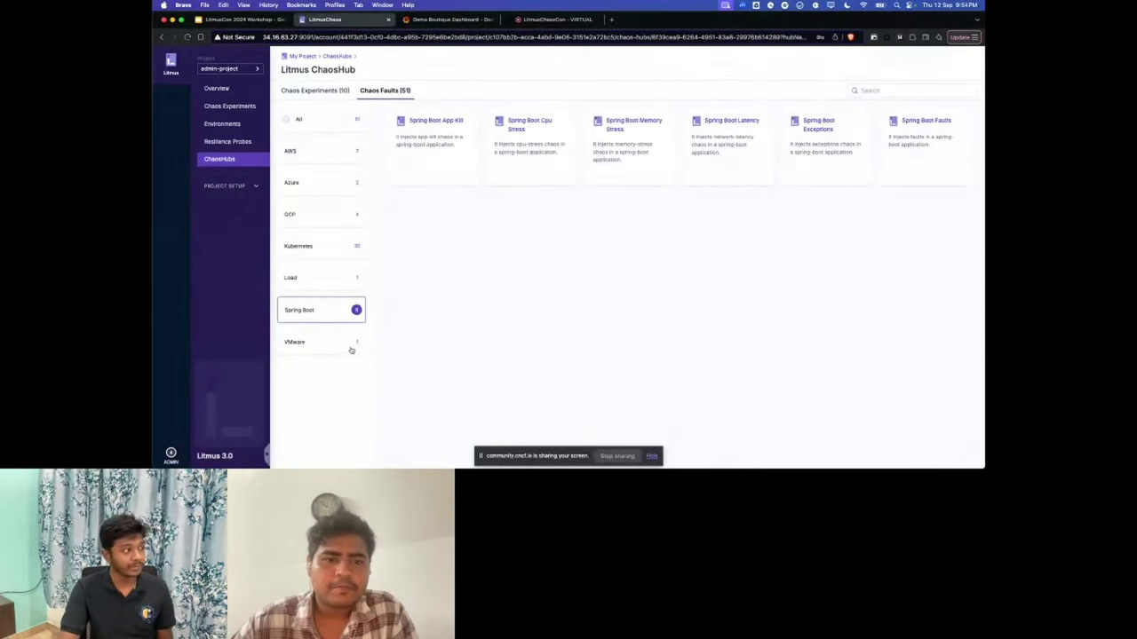
click(350, 349)
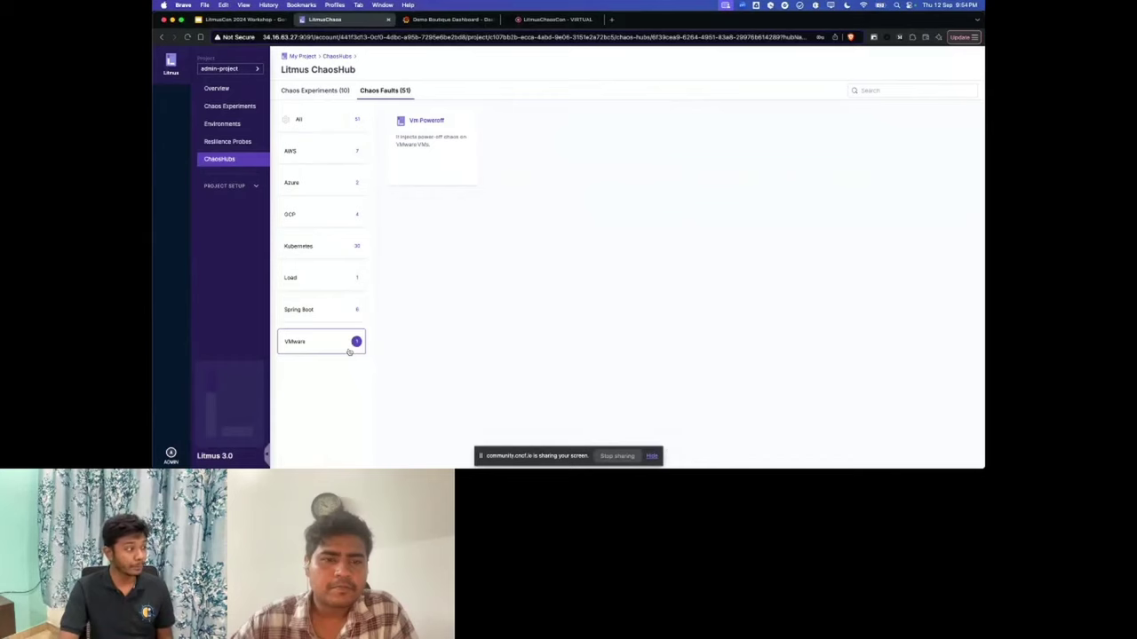
- Return to the chaos experiments list and switch to Grafana's Demo Boutique Dashboard to view the probe success and node CPU utilization graphs
click(238, 107)
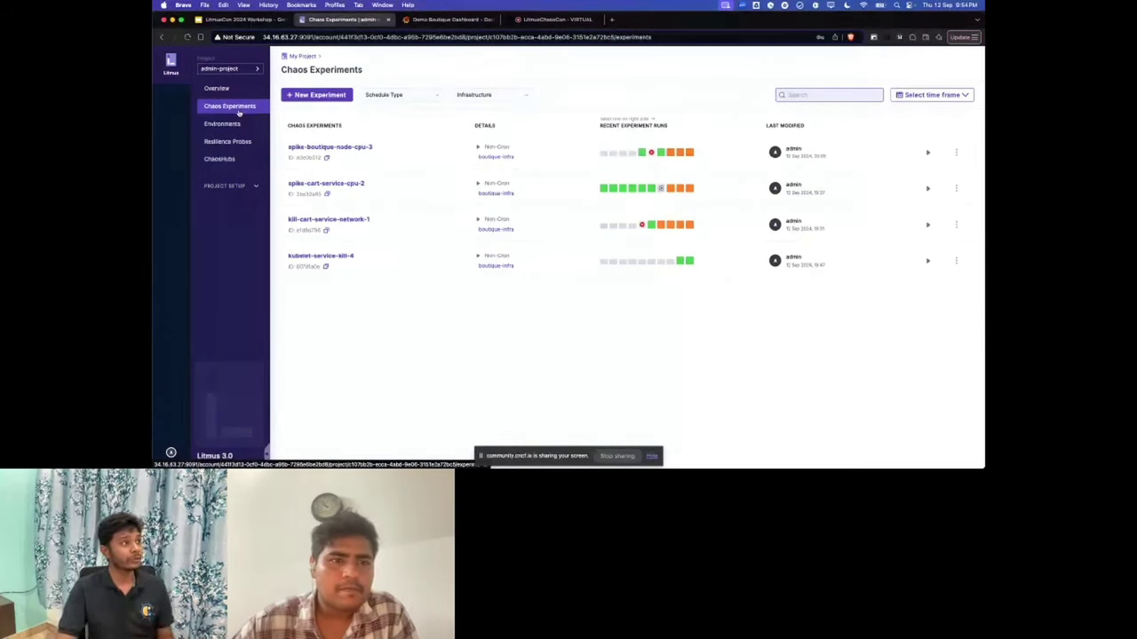
key(ctrl+Tab)
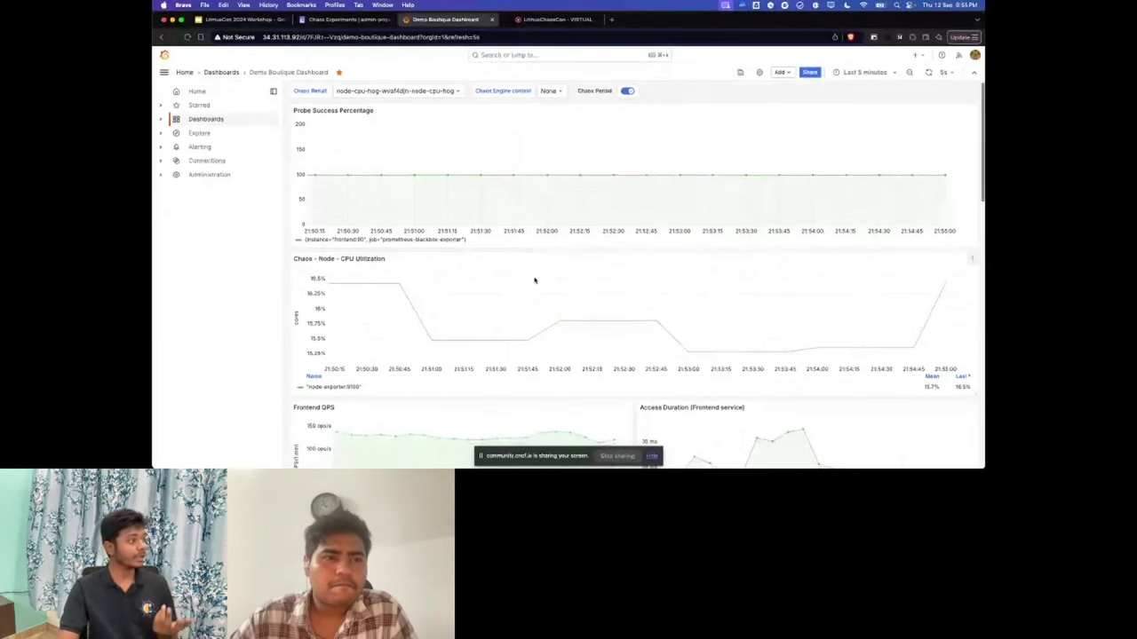
scroll(533, 281, down, 2)
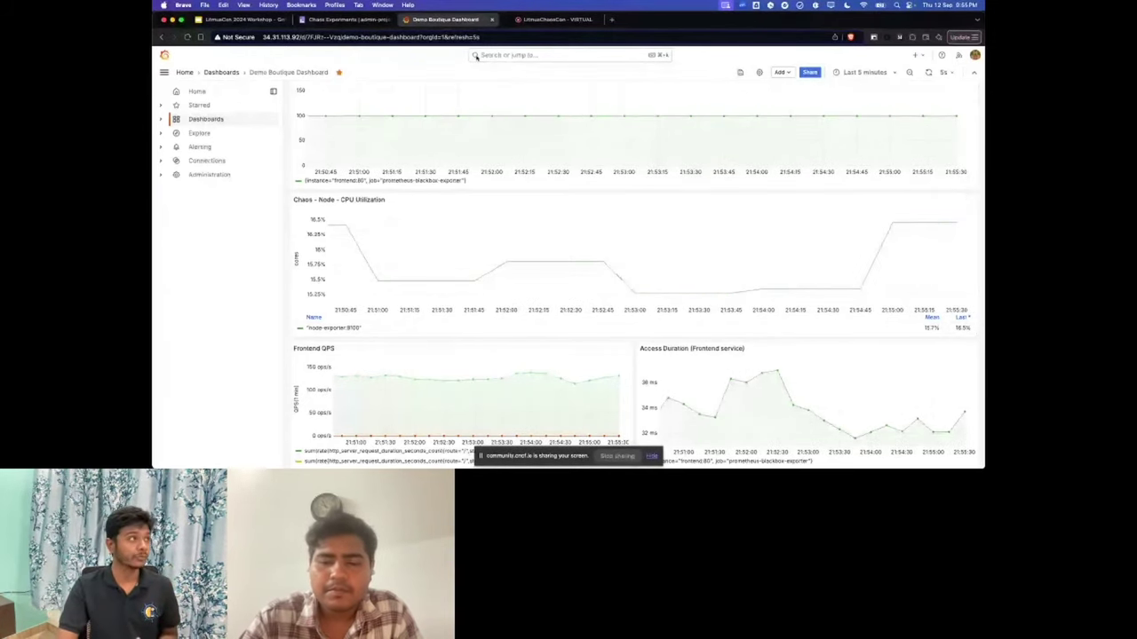
- Switch back to the Litmus chaos experiments list and point out the Resilience Probes section
click(346, 19)
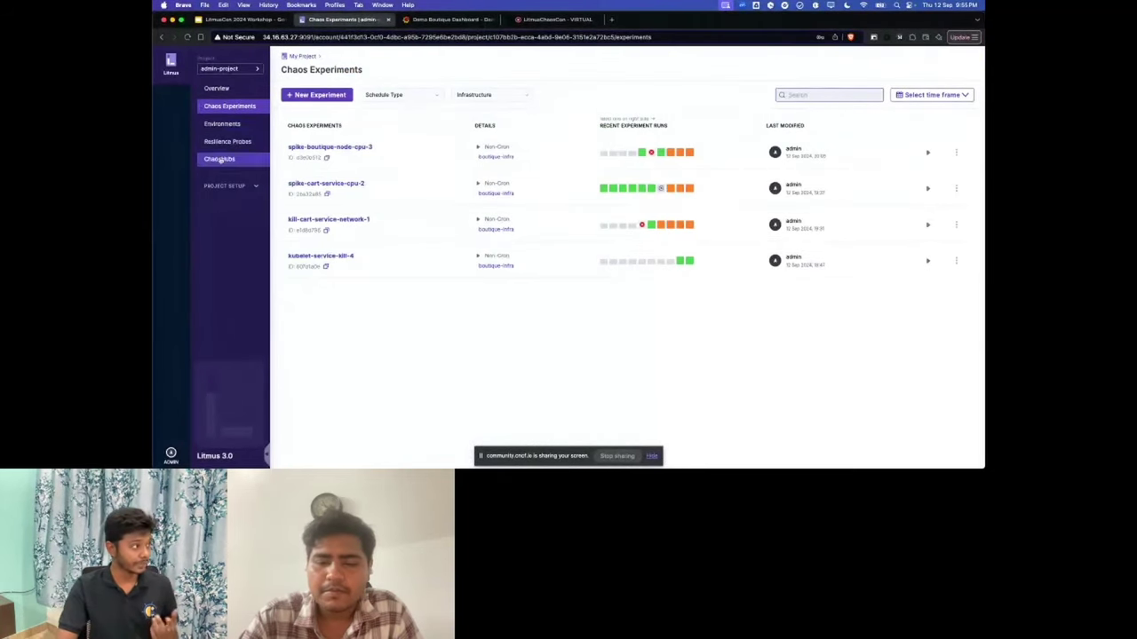
right_click(224, 142)
click(365, 84)
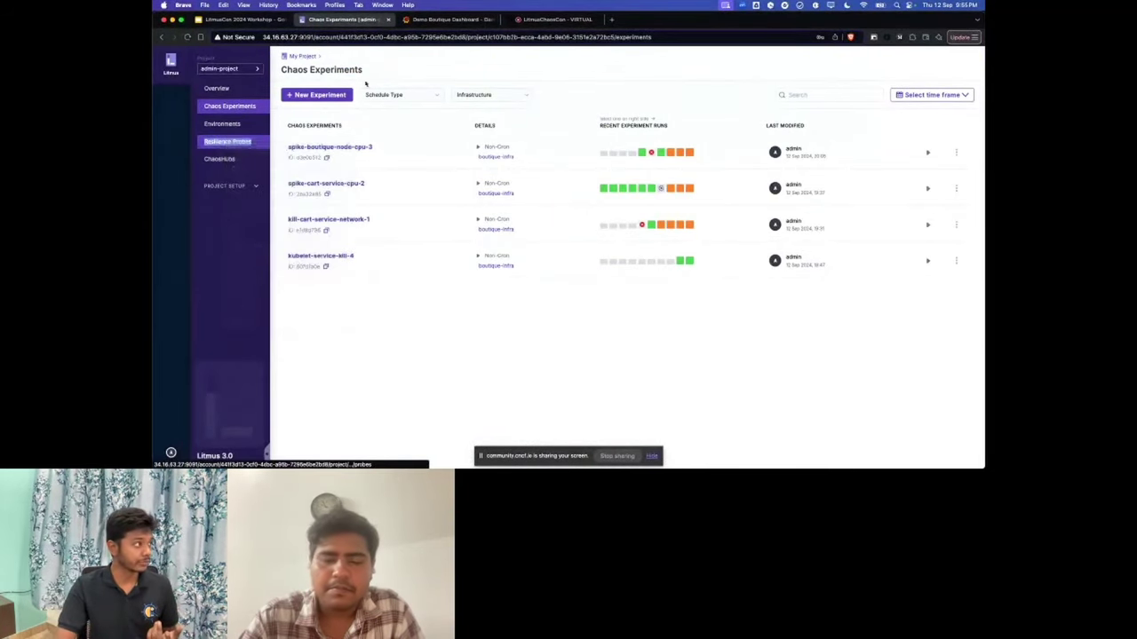
- Switch to Grafana's Demo Boutique Dashboard and examine the QPS and access duration graphs for the frontend and cart services
click(449, 19)
scroll(564, 273, down, 5)
scroll(564, 273, down, 1)
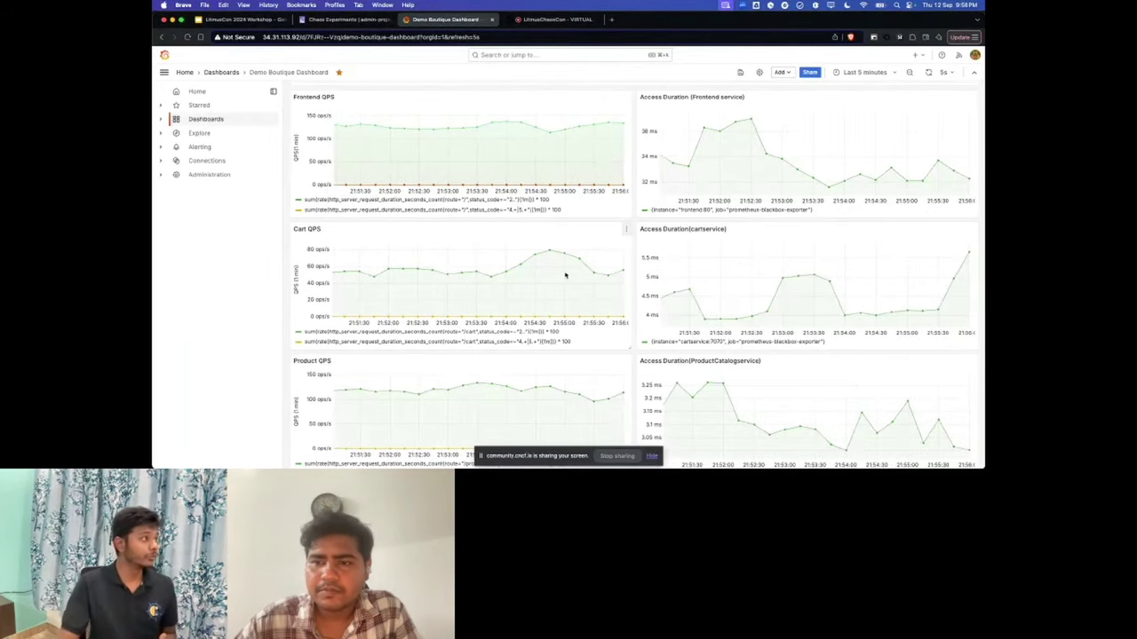
scroll(565, 275, down, 1)
scroll(565, 275, up, 1)
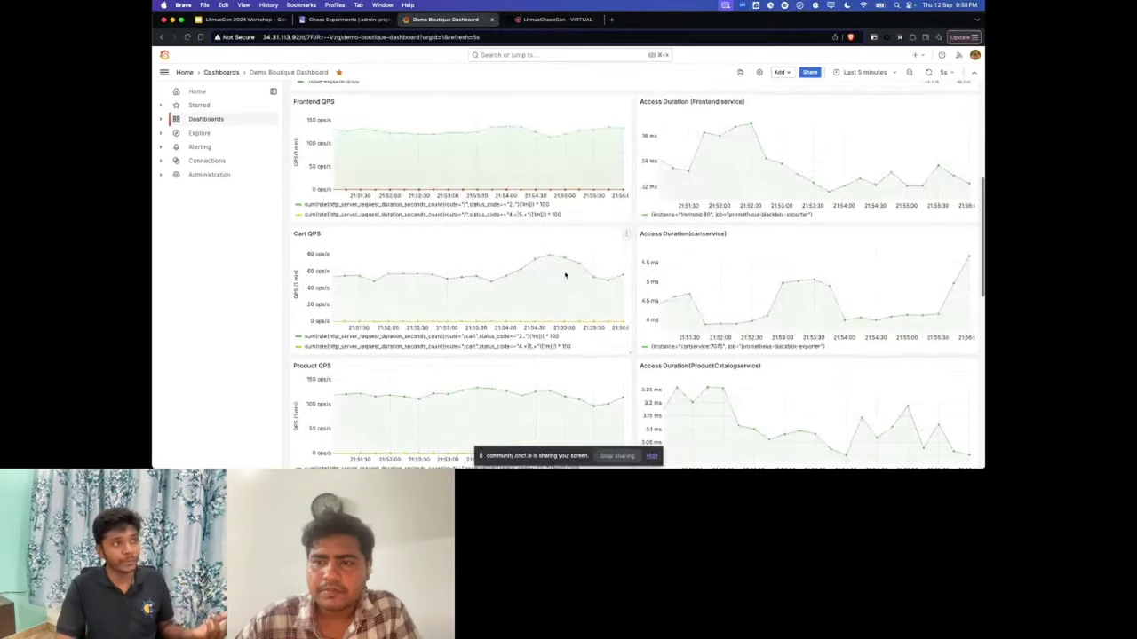
scroll(565, 276, down, 1)
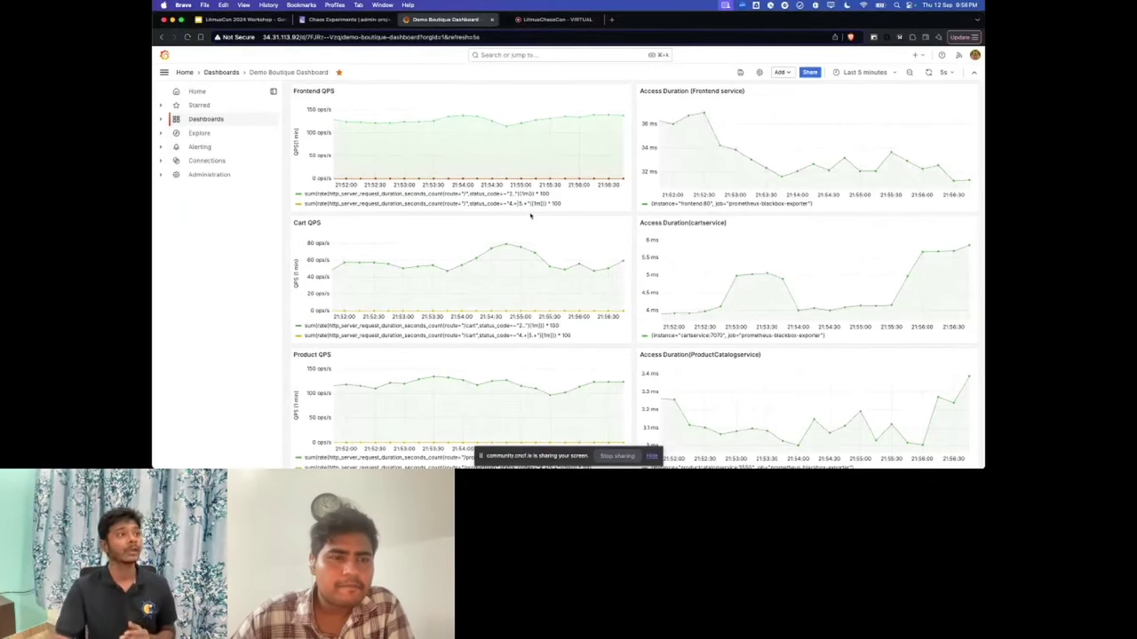
scroll(530, 215, up, 1)
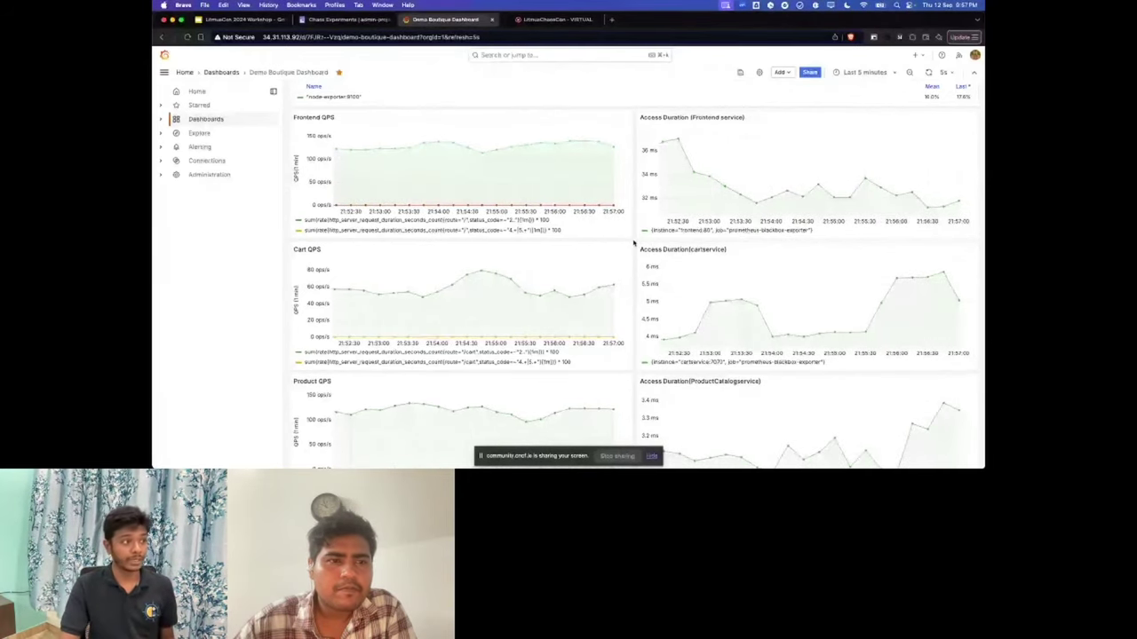
scroll(633, 241, down, 1)
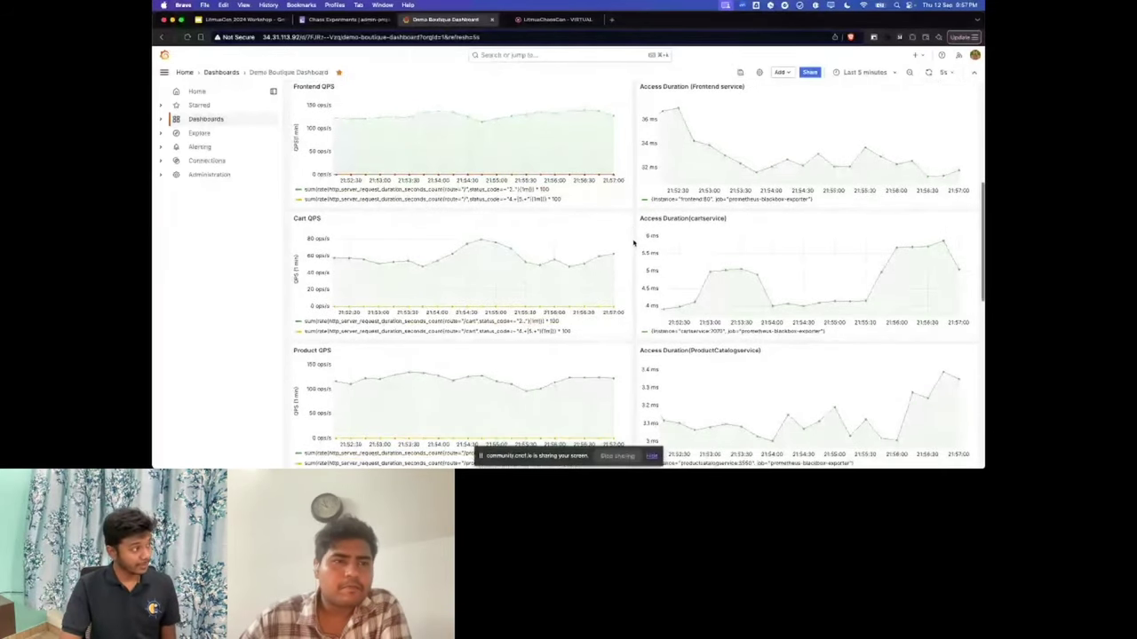
- Examine the product and checkout QPS graphs and the remaining services' access duration graphs, and switch to the LitmusChaosCon page
scroll(633, 242, down, 2)
scroll(633, 242, down, 1)
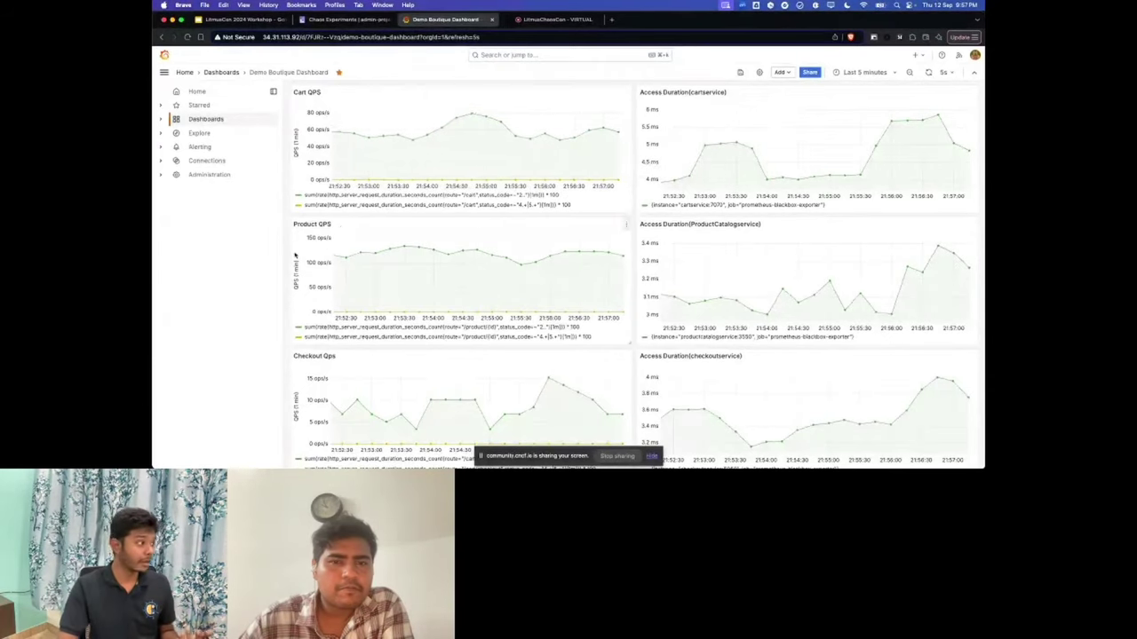
scroll(419, 265, down, 2)
scroll(700, 153, up, 3)
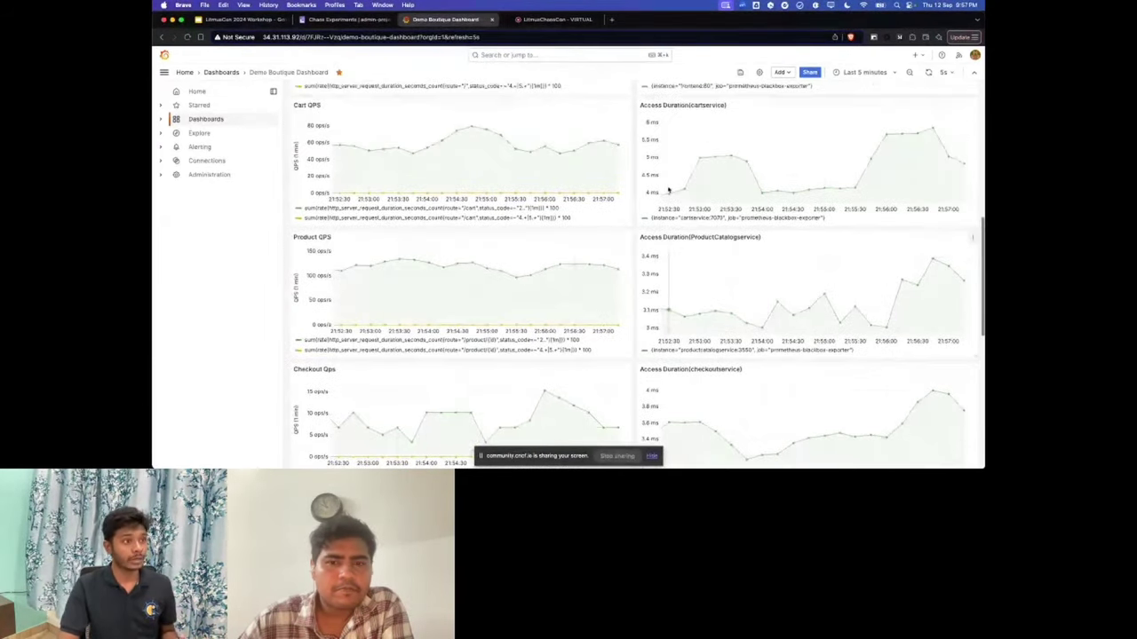
scroll(706, 224, down, 2)
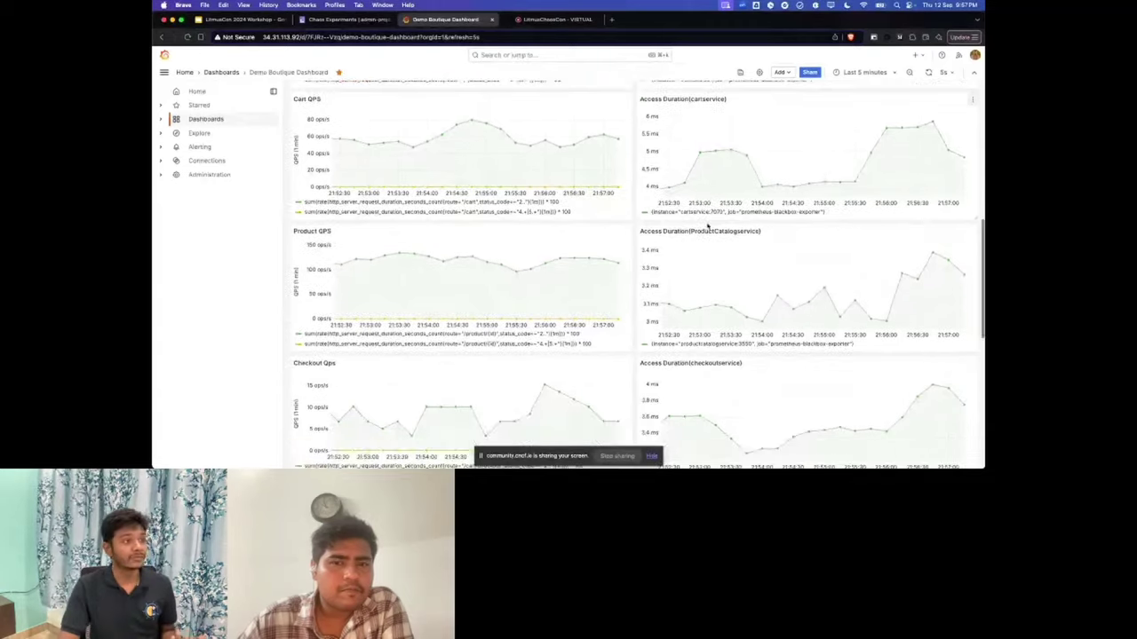
scroll(696, 192, down, 8)
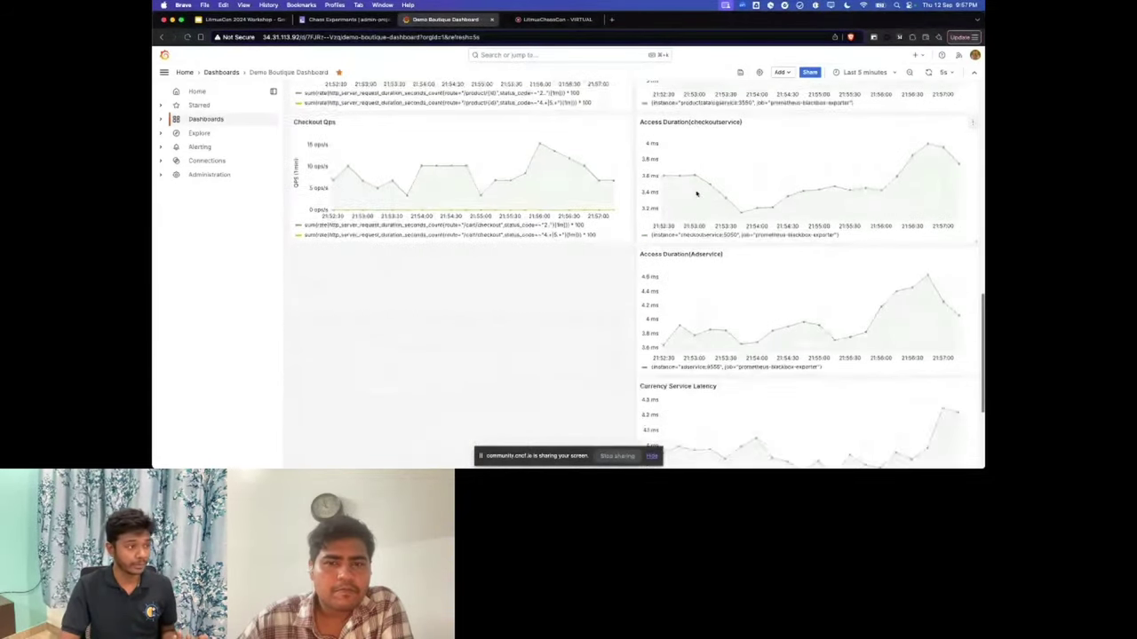
scroll(696, 194, up, 5)
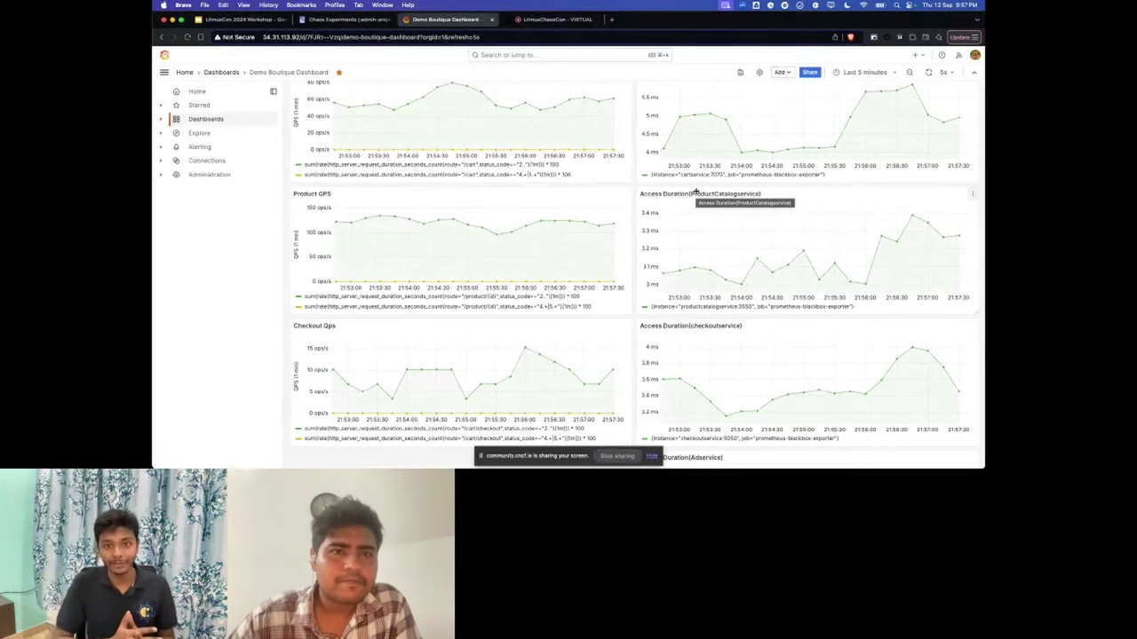
click(555, 19)
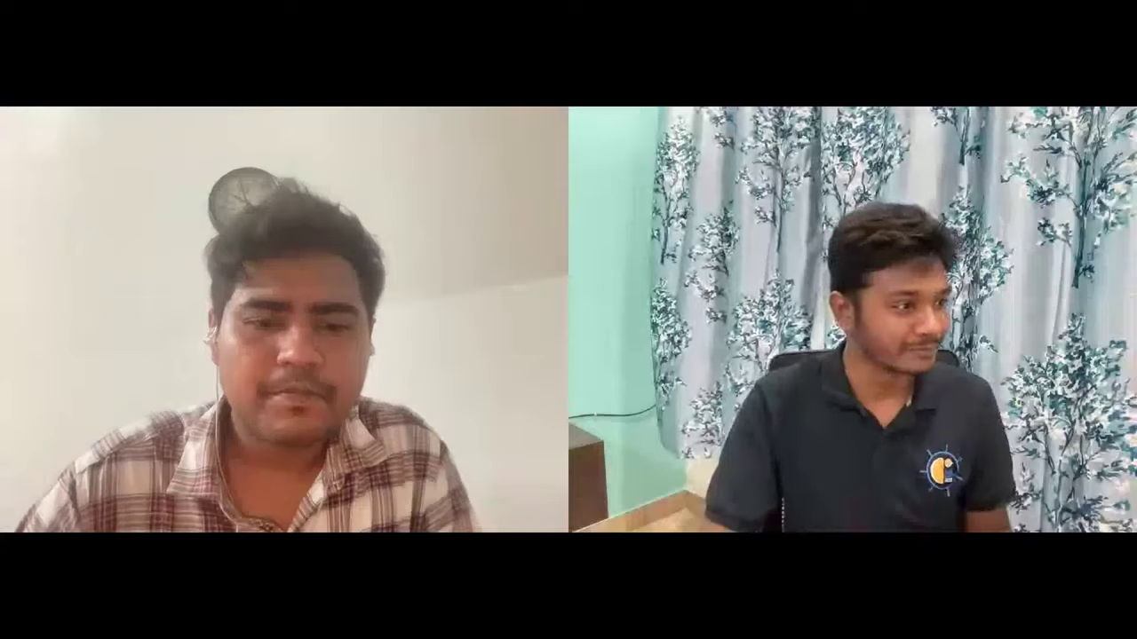